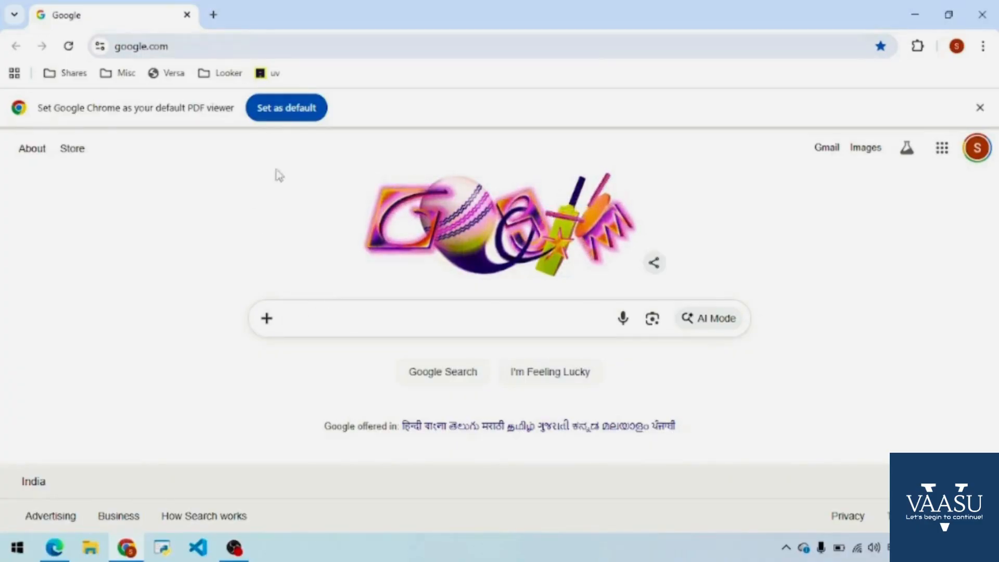
Step: Search Google for "r download" and open the R Project result for downloading R-4.5.2 for Windows
text(r)
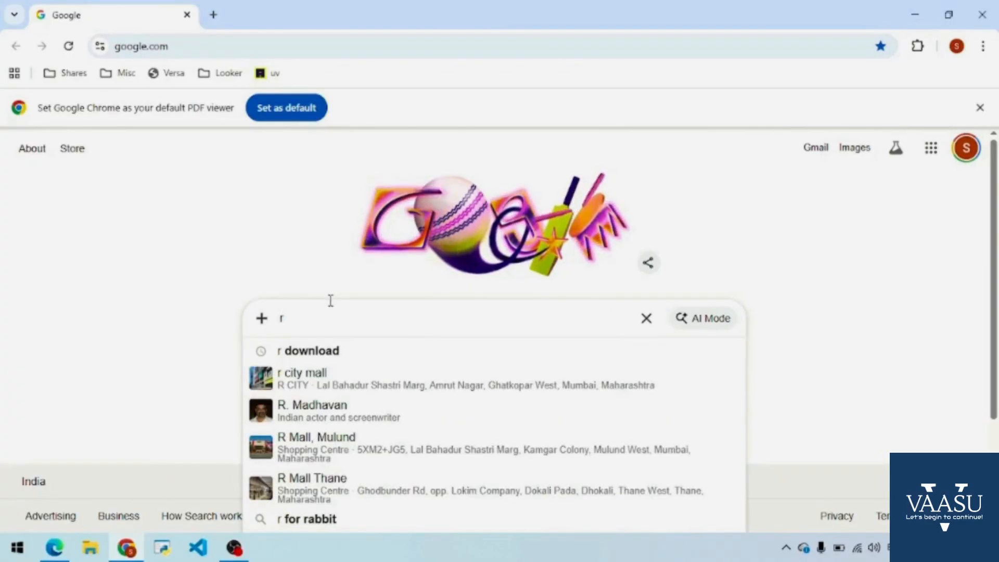
text( downl)
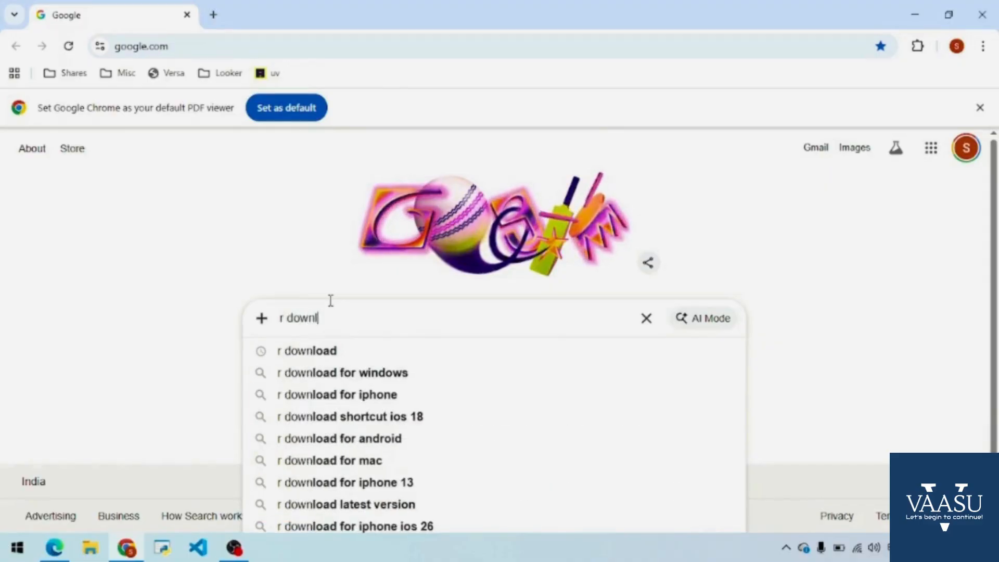
text(oad)
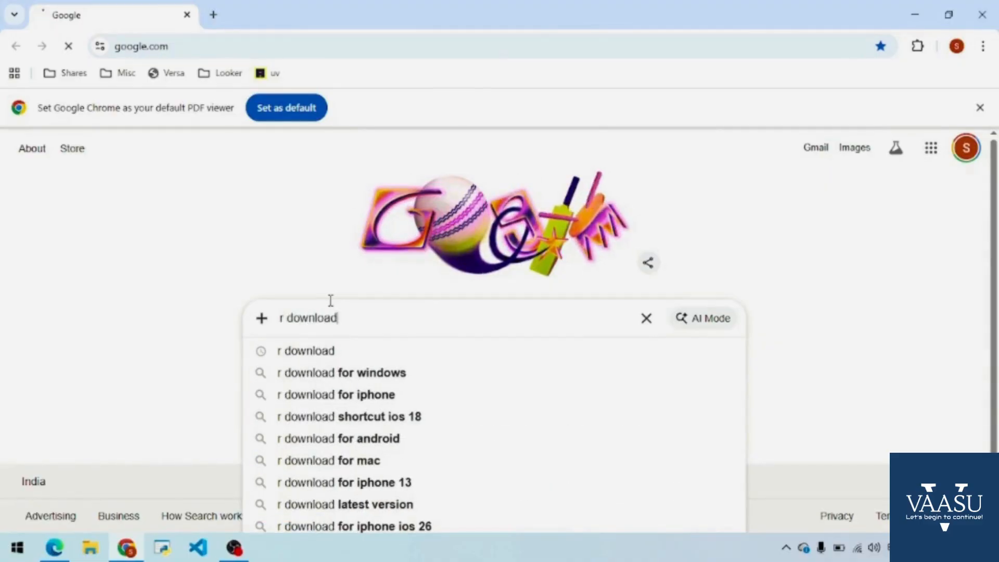
key(Return)
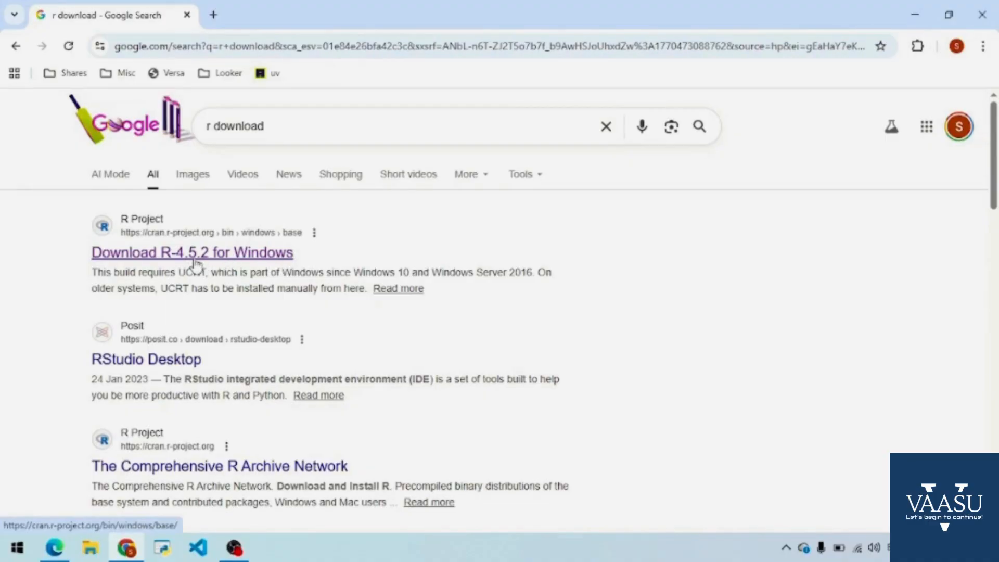
click(230, 253)
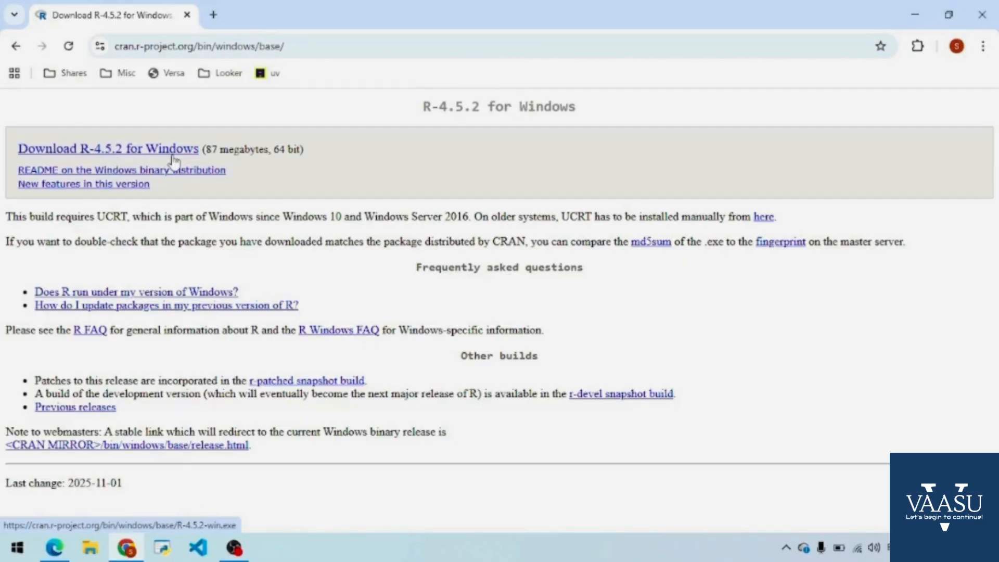
Step: Download the R-4.5.2 for Windows installer and show the finished file in its download folder
click(134, 150)
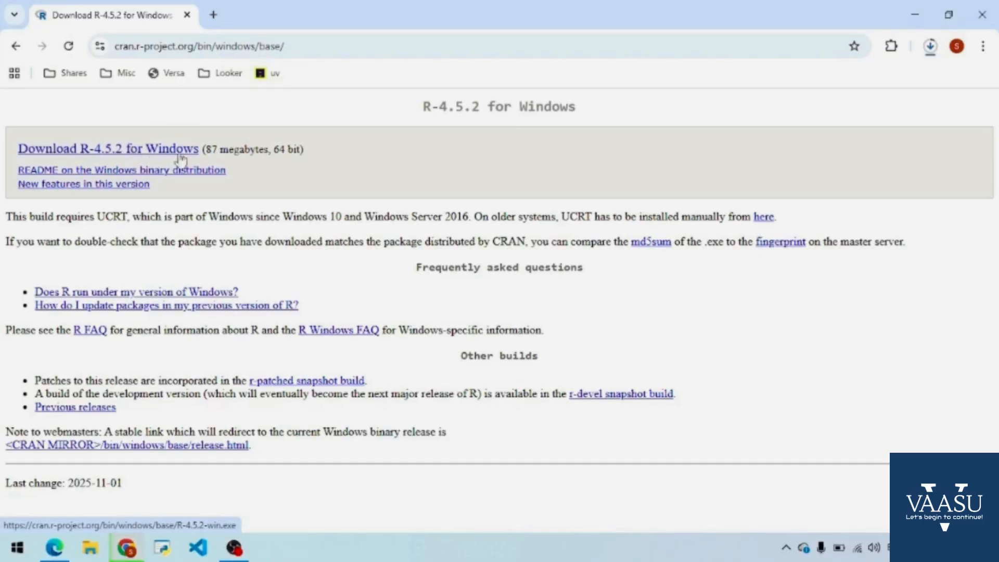
click(931, 51)
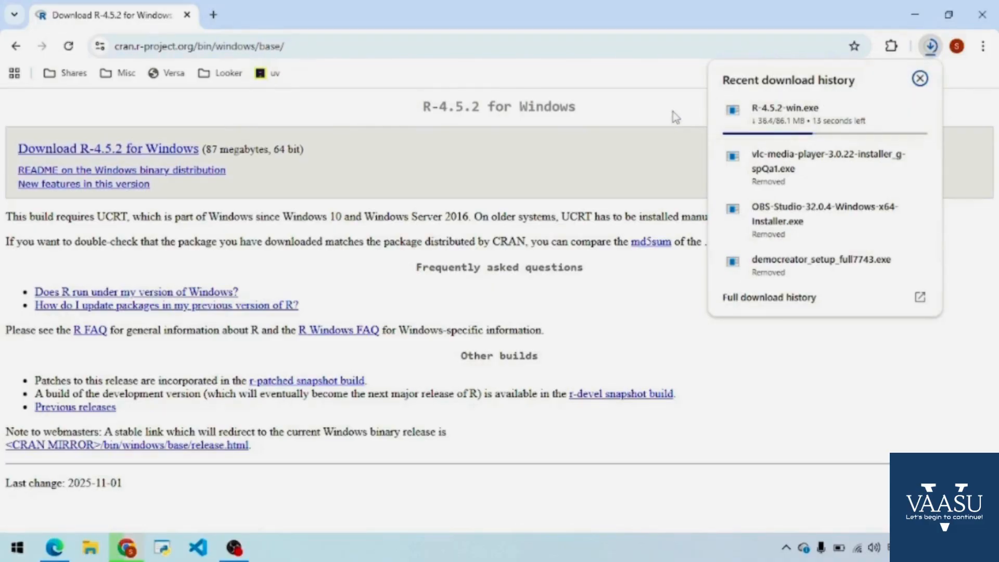
click(646, 108)
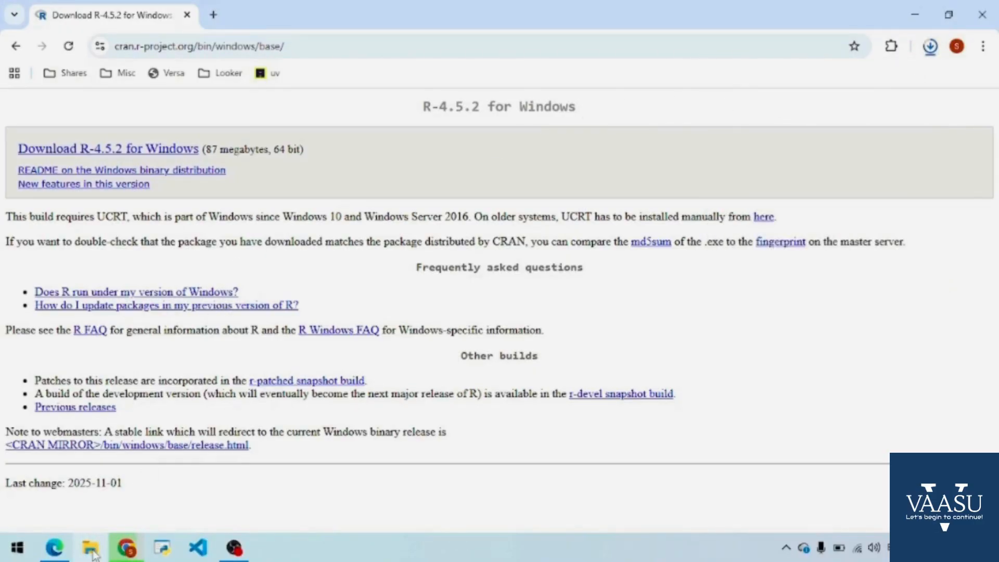
click(930, 45)
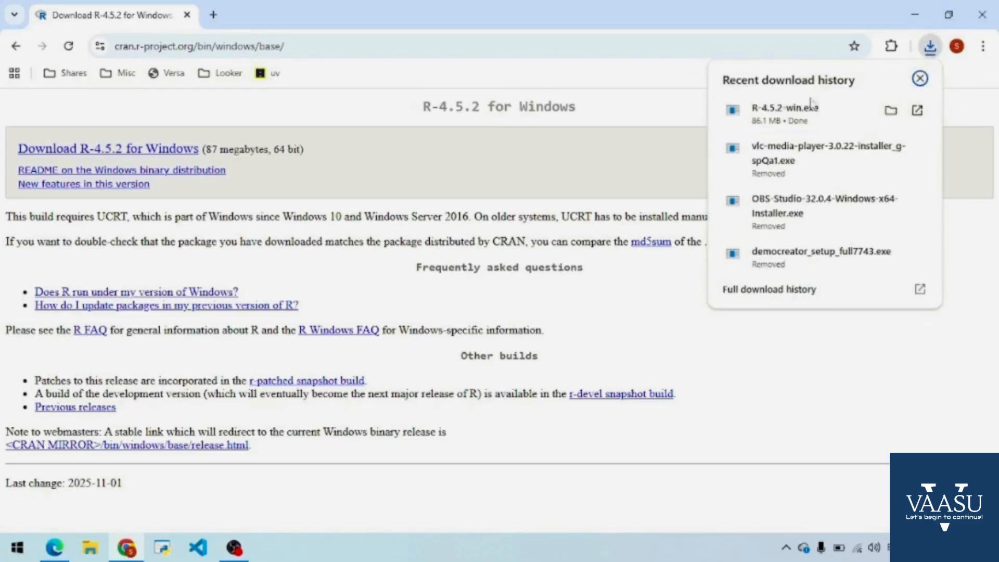
click(890, 110)
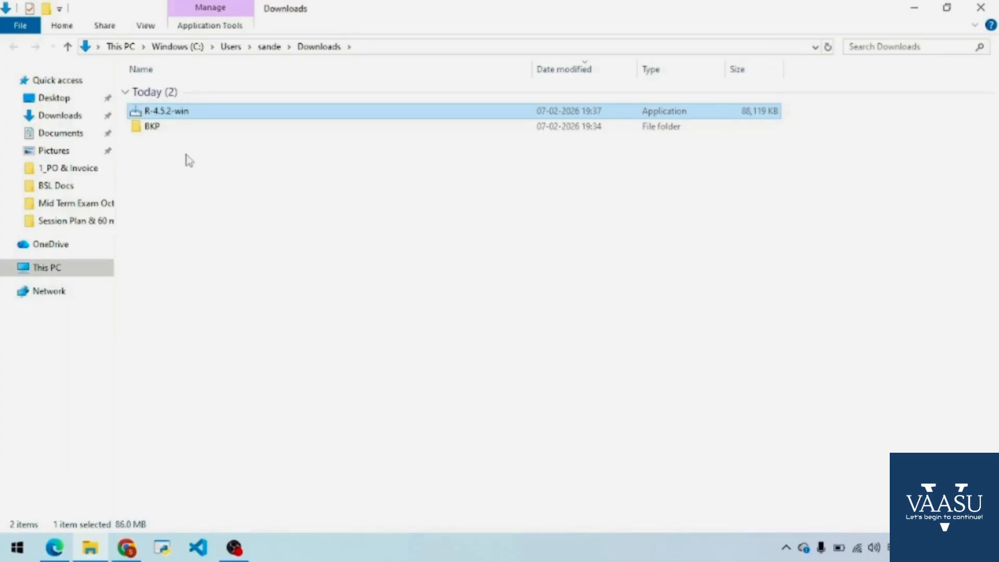
Step: Run the R-4.5.2-win installer, allow it to make changes, and choose English as the setup language
double_click(195, 120)
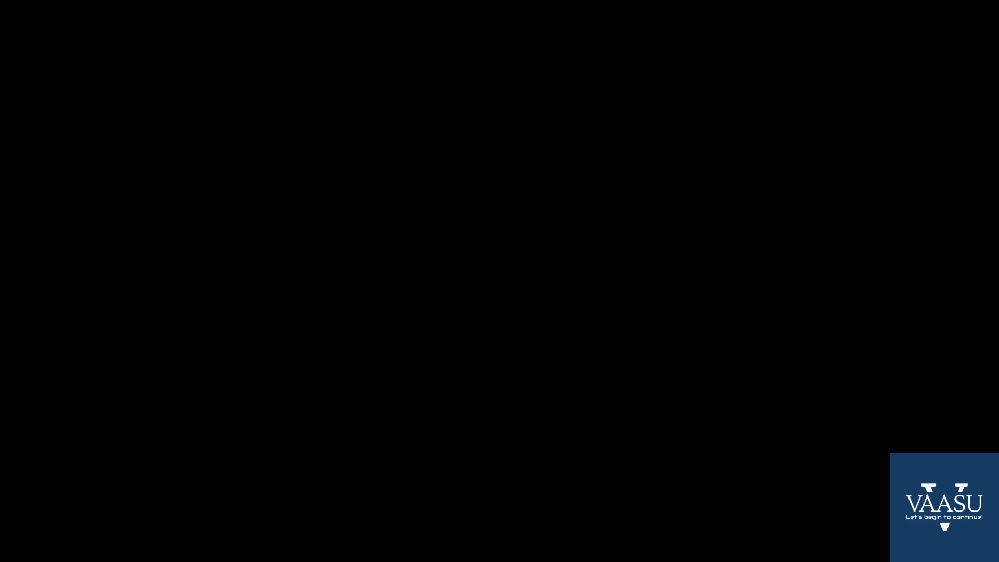
click(452, 378)
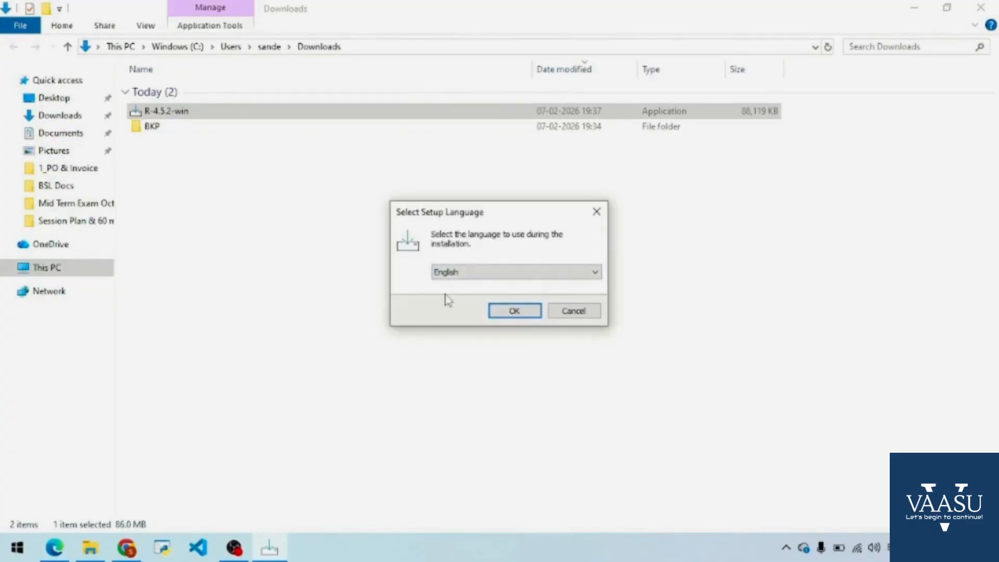
click(556, 276)
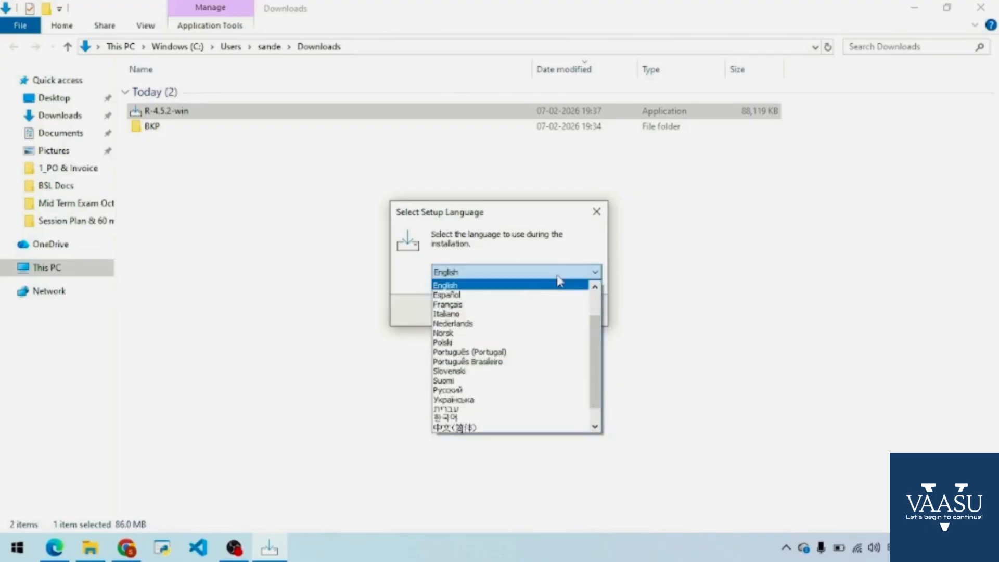
click(586, 245)
click(503, 313)
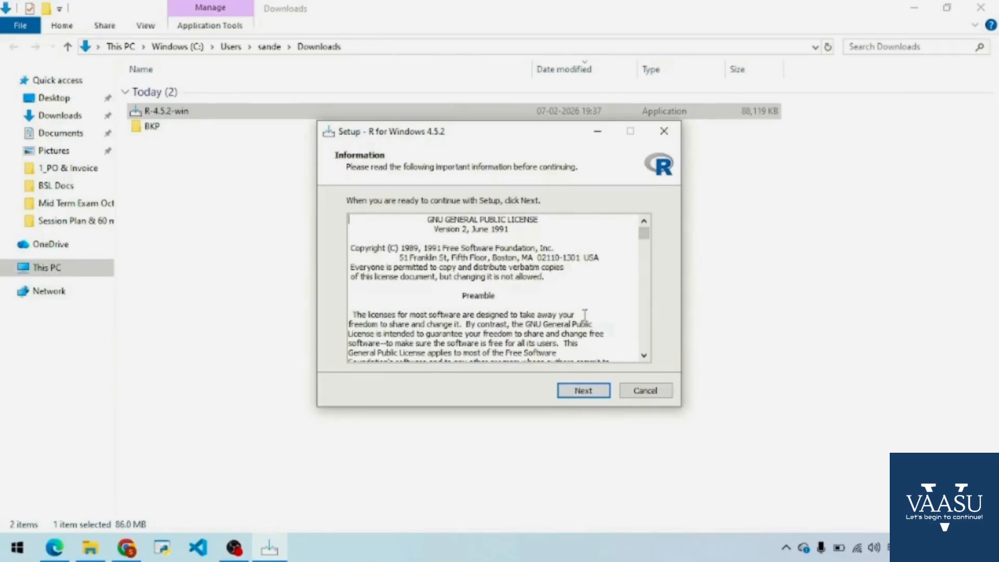
Step: Read through the GNU General Public License in the R setup wizard and continue past it
scroll(582, 307, down, 4)
scroll(584, 314, down, 15)
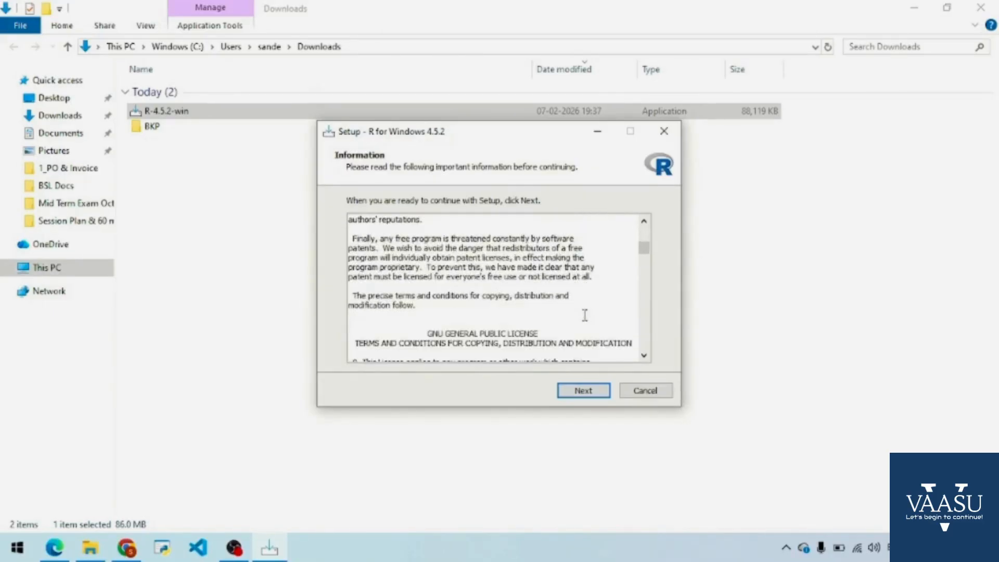
scroll(584, 316, down, 12)
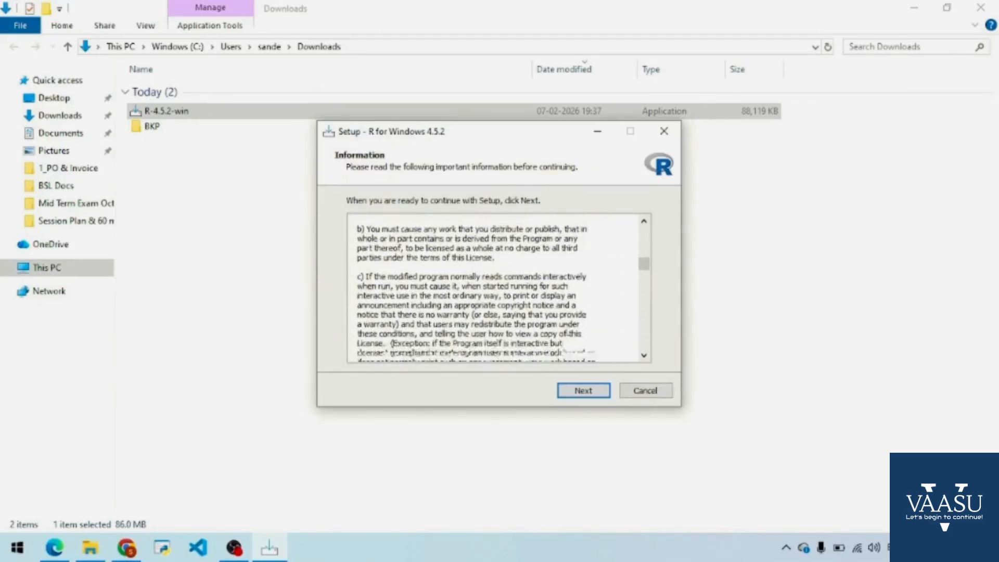
scroll(567, 329, down, 15)
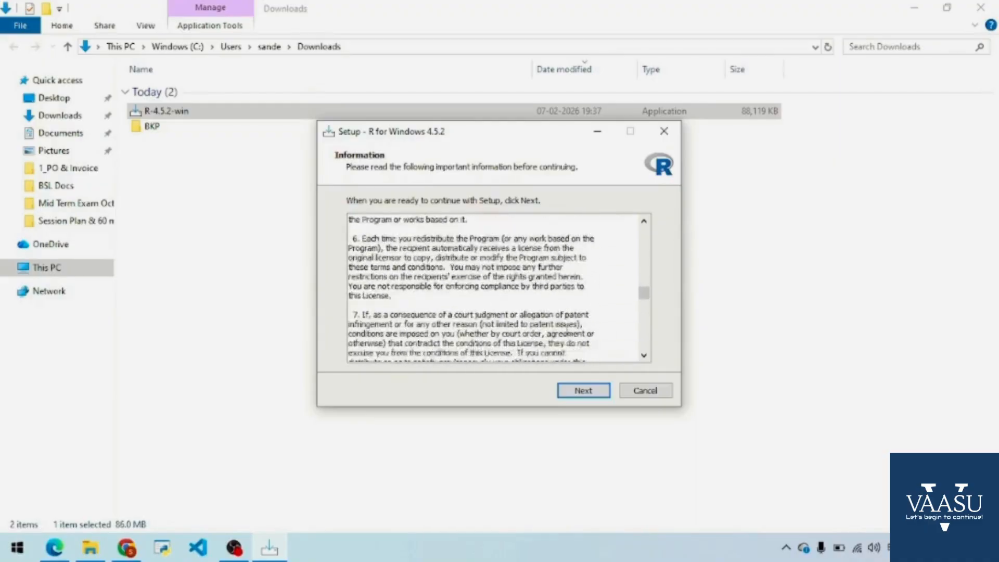
scroll(567, 329, down, 15)
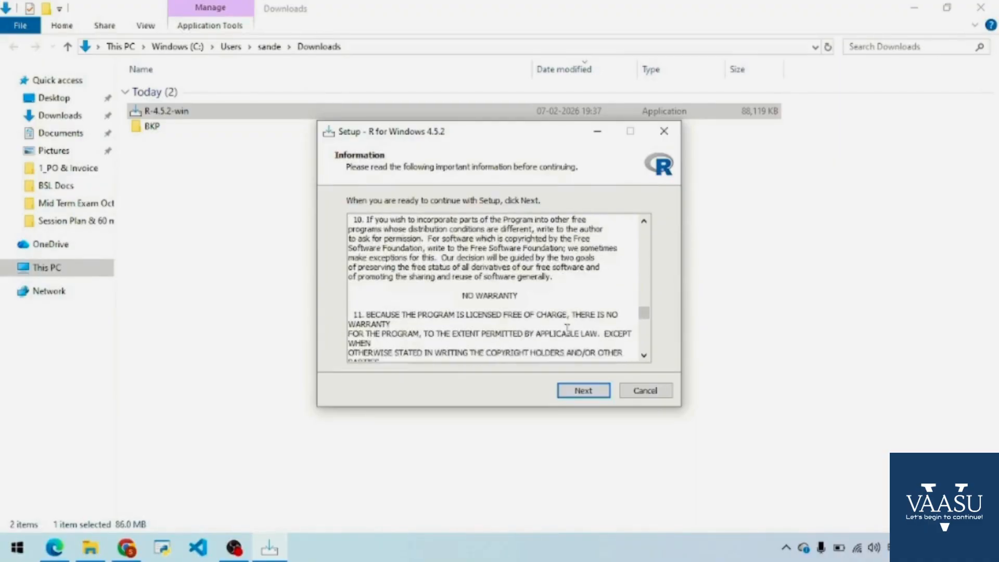
scroll(567, 329, down, 12)
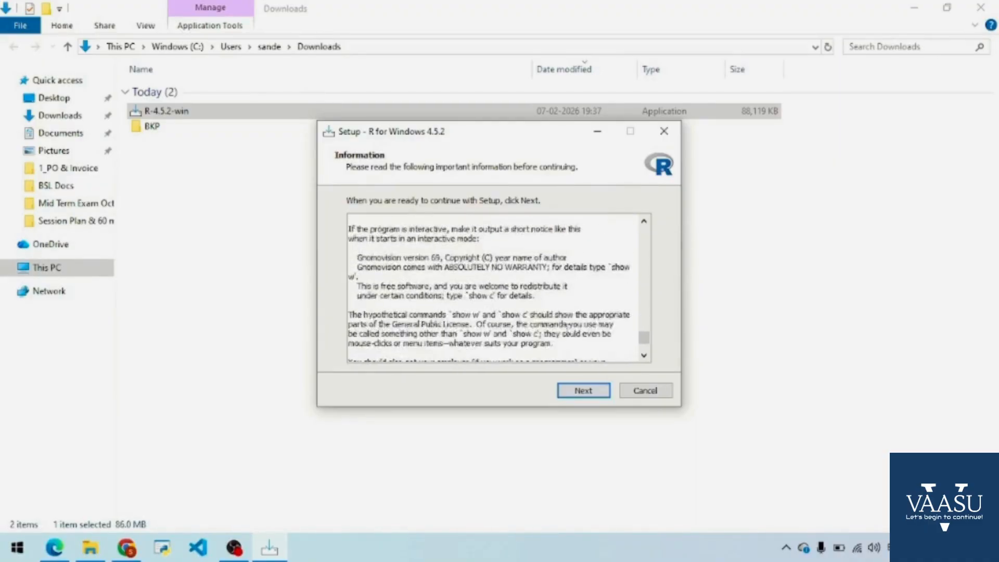
click(584, 390)
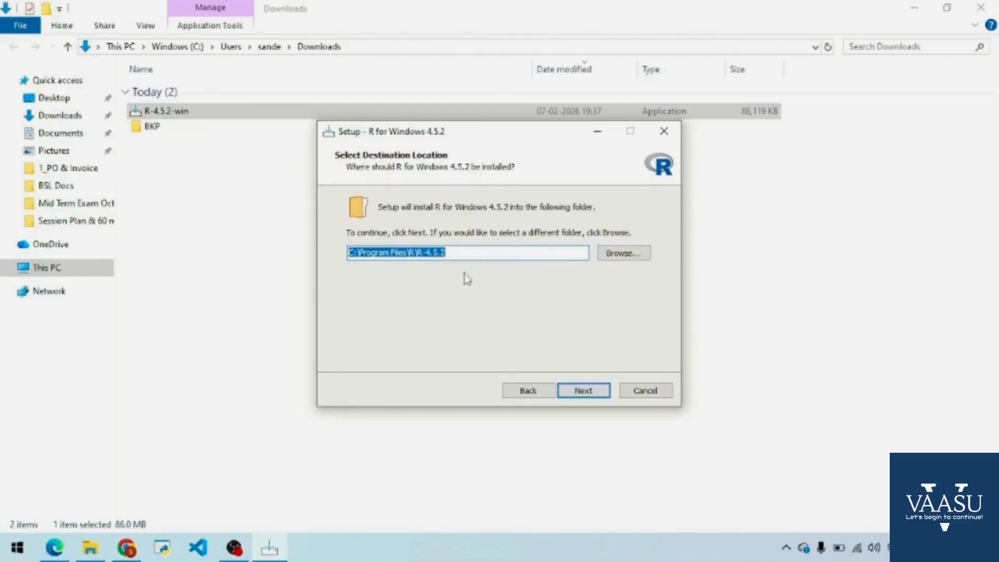
Step: Accept the destination C:\Program Files\R\R-4.5.2, the User installation with all components, and the default startup options
click(594, 392)
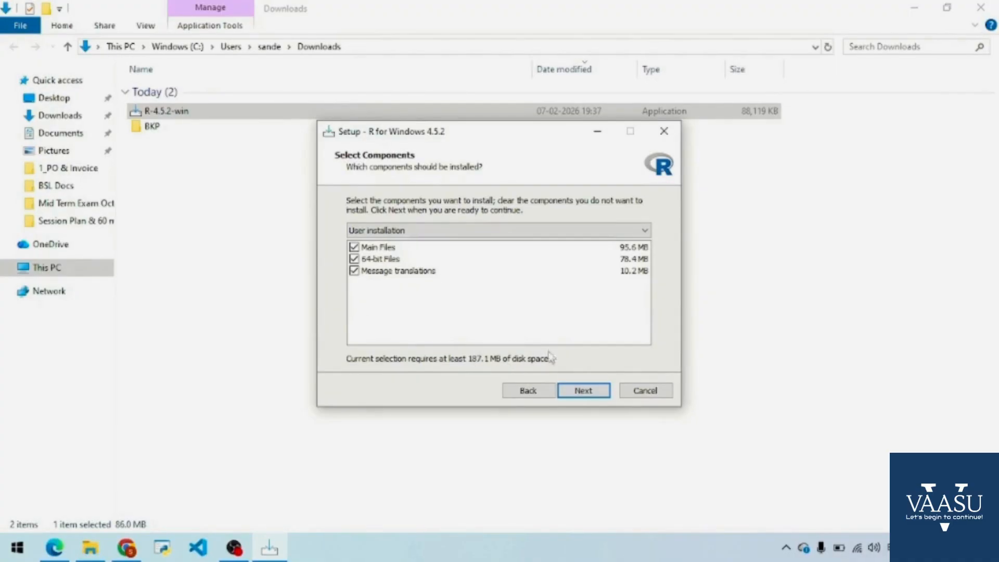
click(578, 395)
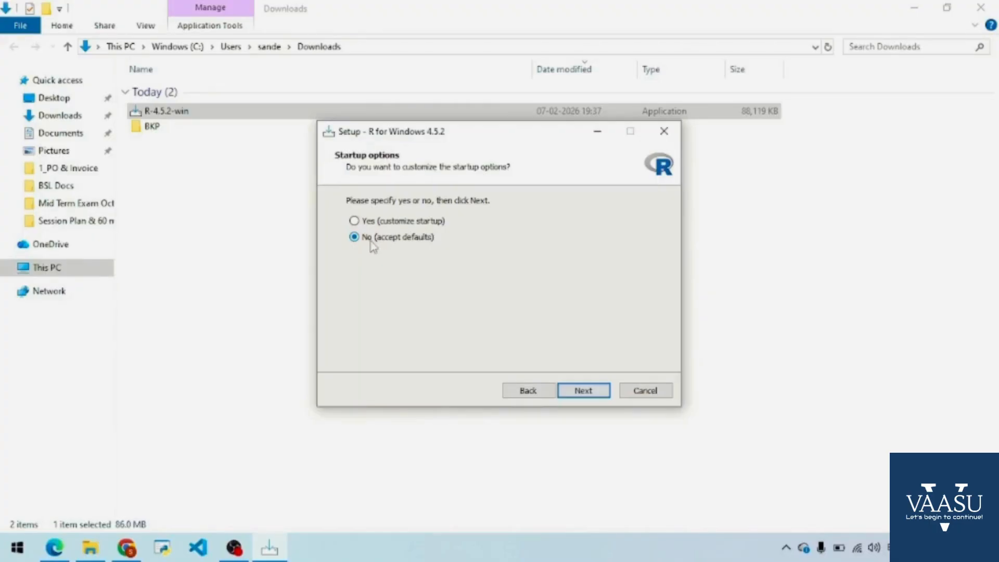
click(584, 391)
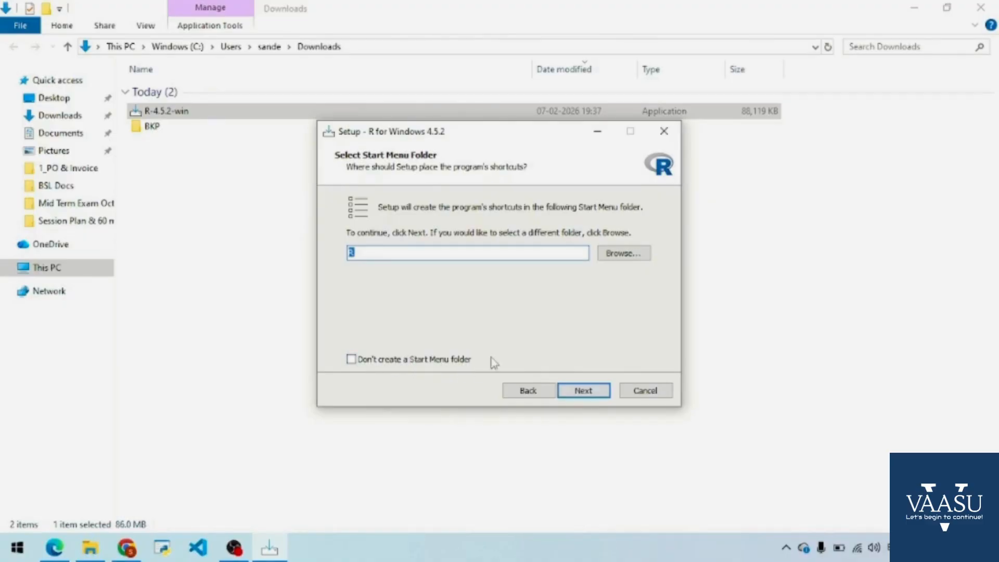
Step: Keep the Start Menu folder R and the default additional tasks, including the desktop shortcut, then install R and finish the setup
click(580, 396)
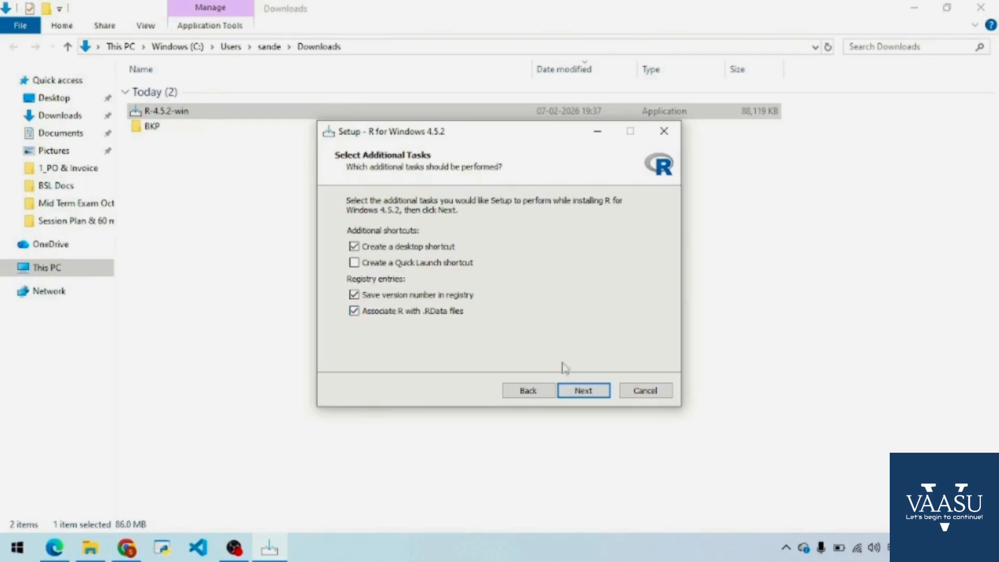
click(583, 392)
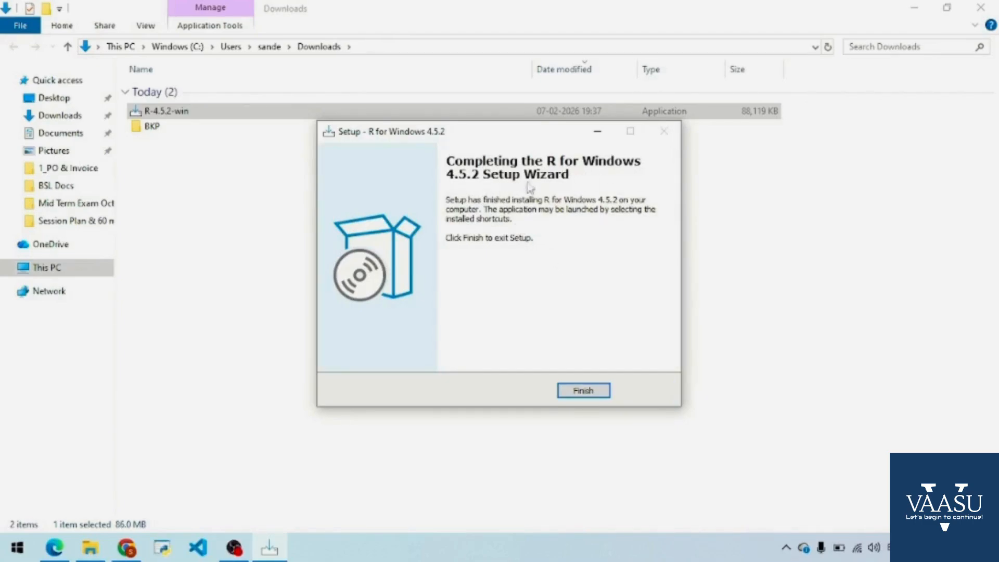
click(583, 392)
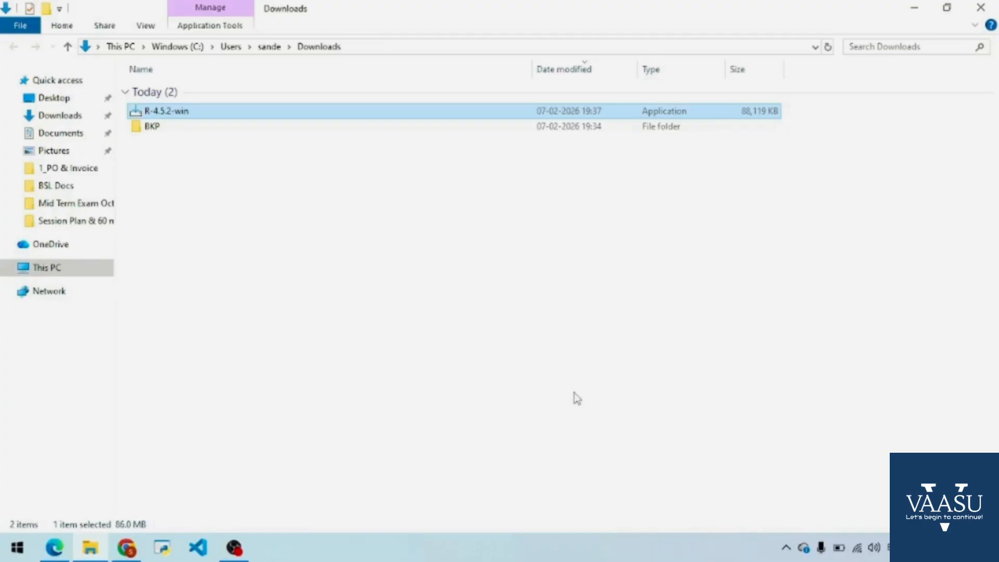
Step: Minimise the open windows, launch R 4.5.2 from its desktop shortcut, and evaluate 5+5 in the R Console
click(914, 7)
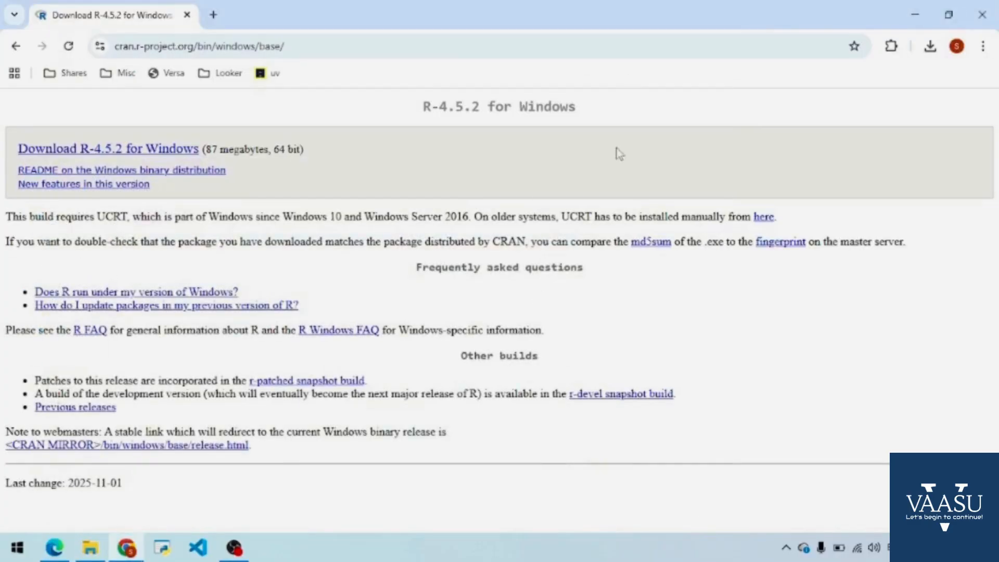
click(915, 15)
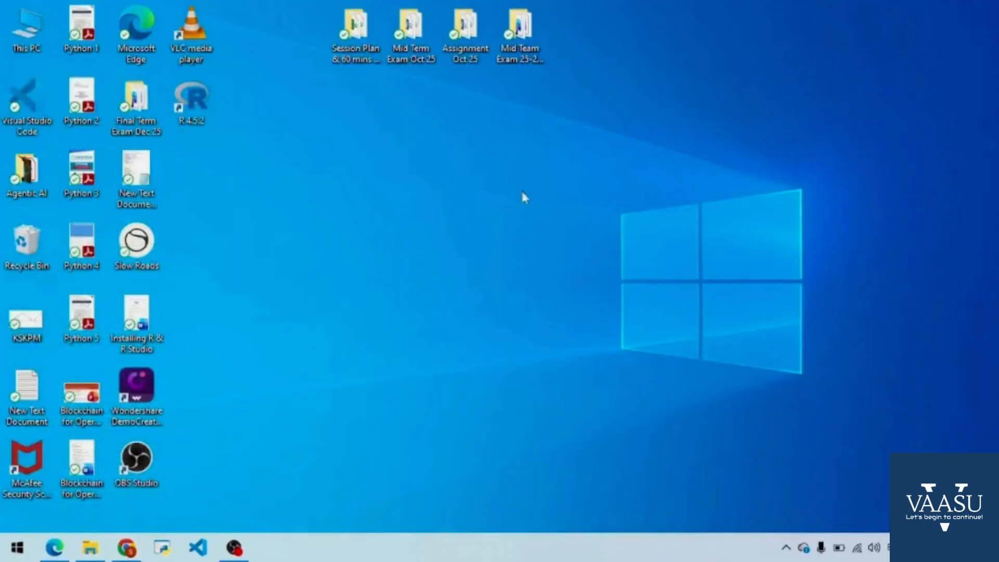
double_click(207, 102)
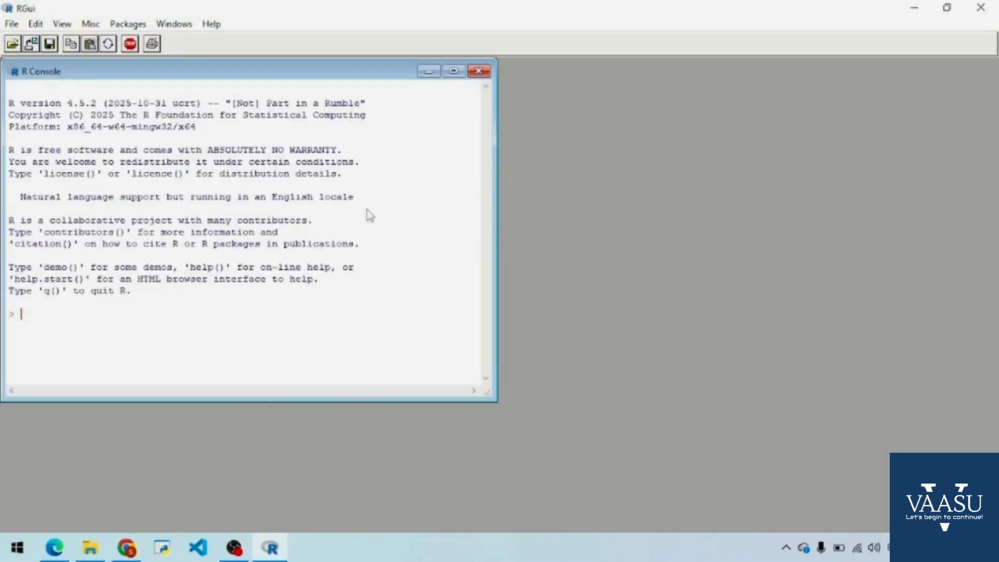
text(5+5)
key(Return)
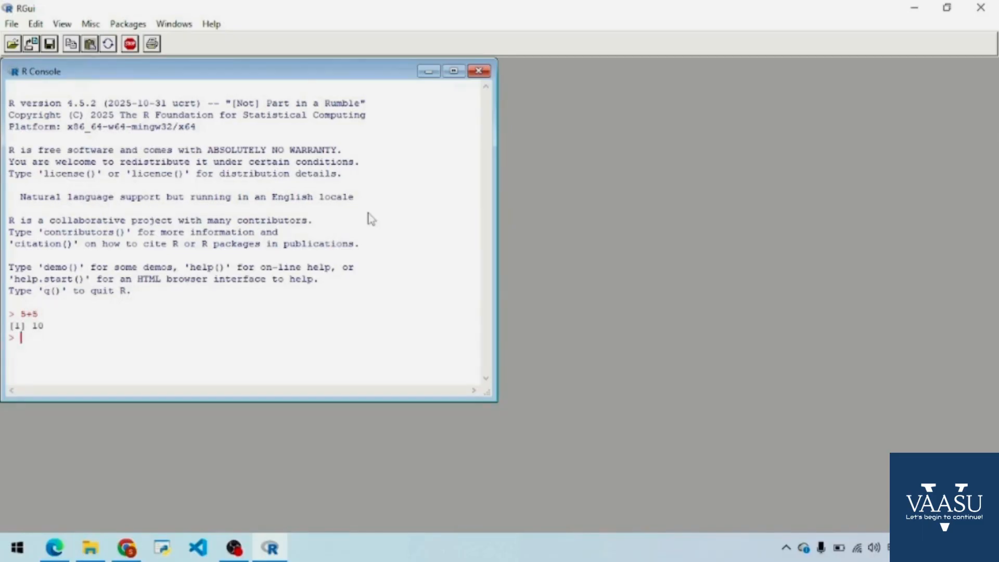